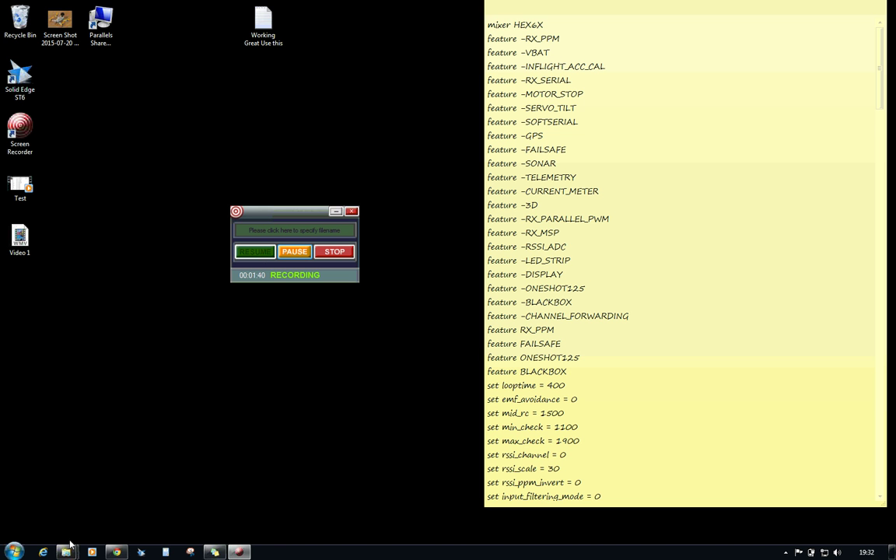
Step: Open Tau Labs GCS and dismiss the firmware version mismatch message, turning off its repeat display
mouse_move(67, 549)
click(76, 454)
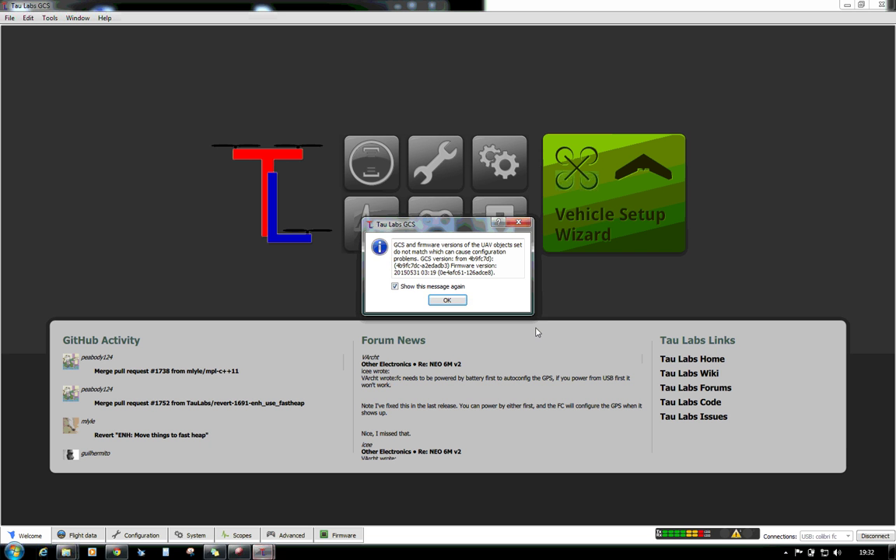
click(394, 286)
click(447, 300)
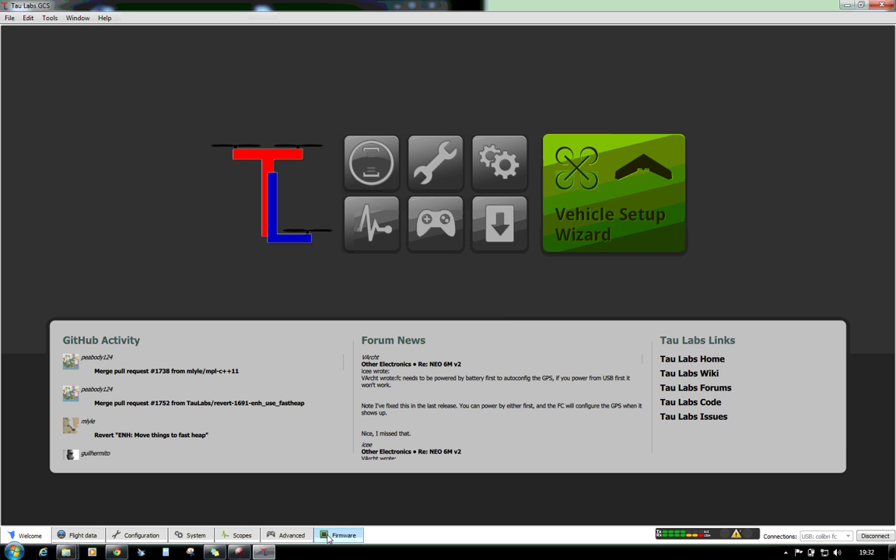
Step: Halt the flight controller into its bootloader, and check the Gemini Cleanflight files in the shared Dropbox folder
click(330, 536)
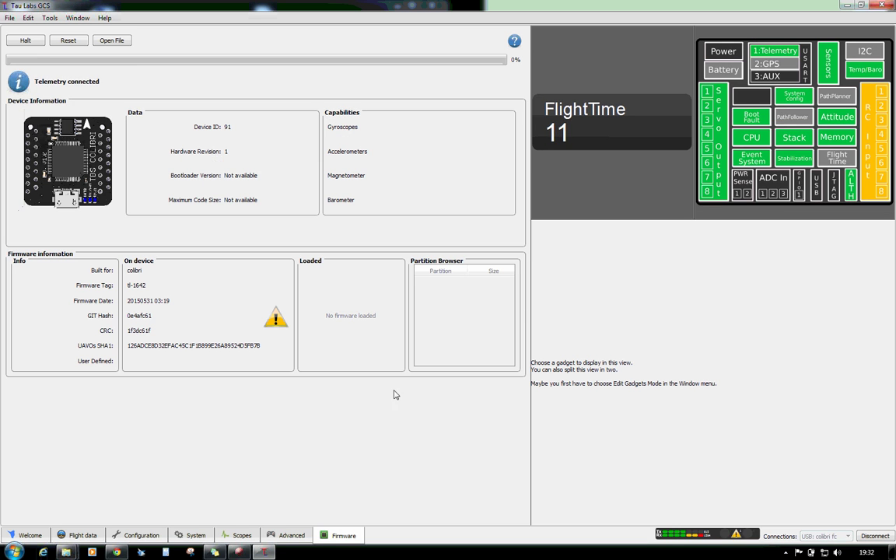
click(36, 47)
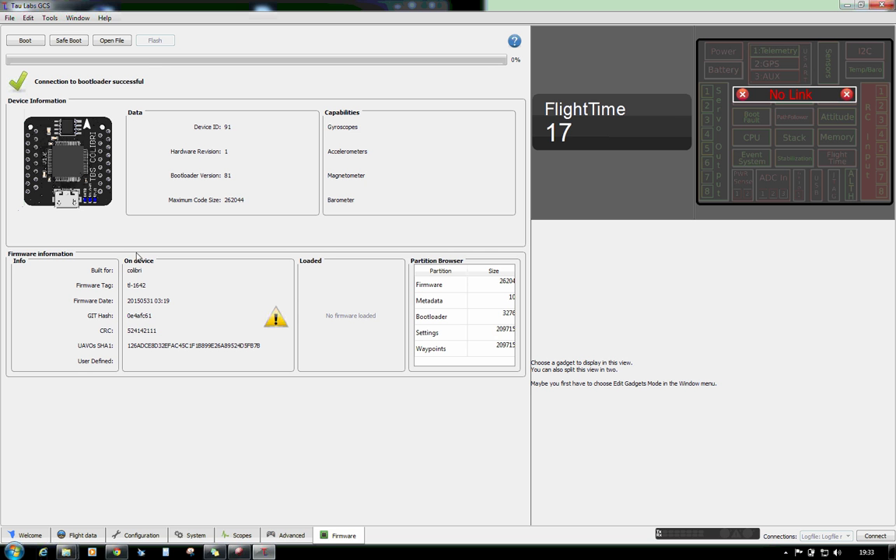
click(123, 550)
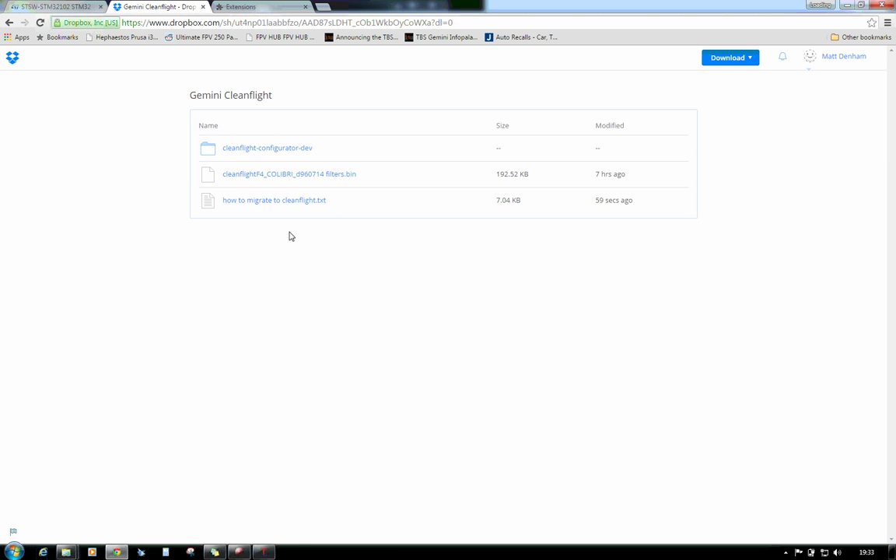
click(847, 7)
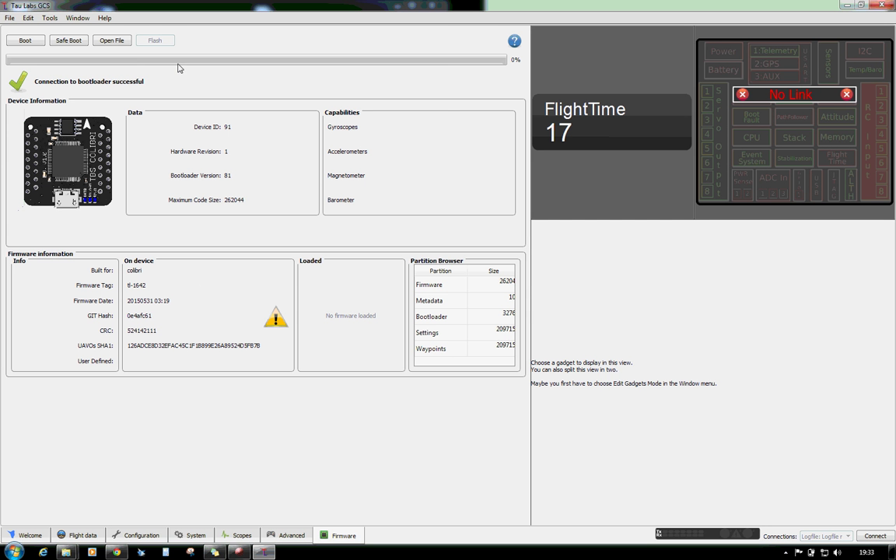
Step: Load cleanflightF4_COLIBRI_d960714 filters.bin from Documents > Cleanflight > Gemini Cleanflight and flash it to the board
click(117, 44)
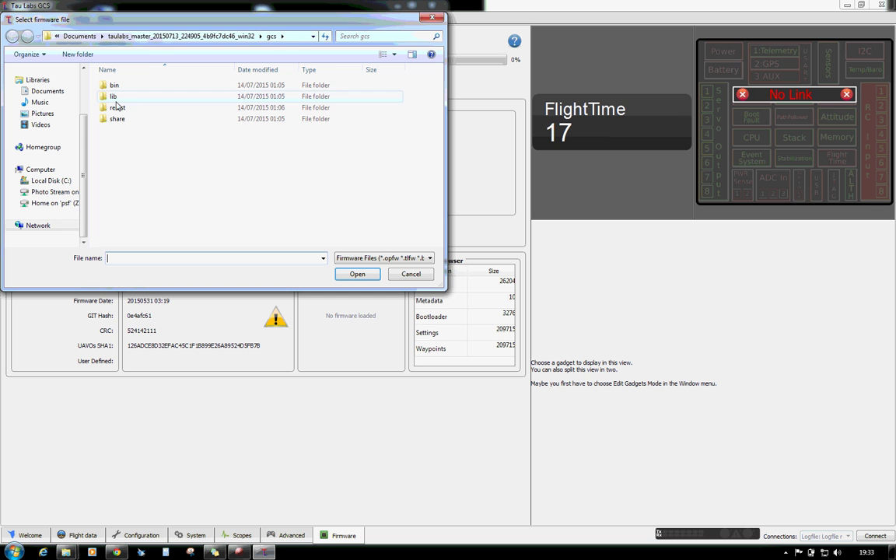
click(46, 91)
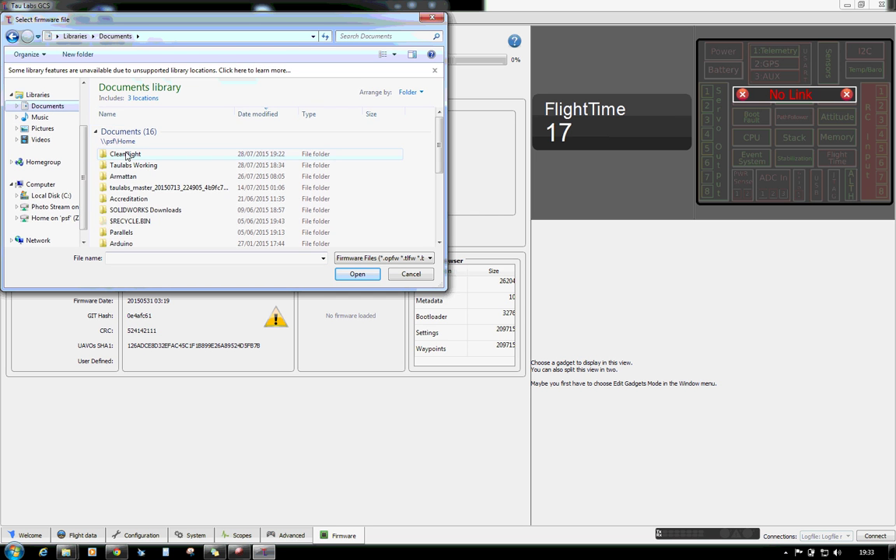
double_click(129, 153)
double_click(126, 115)
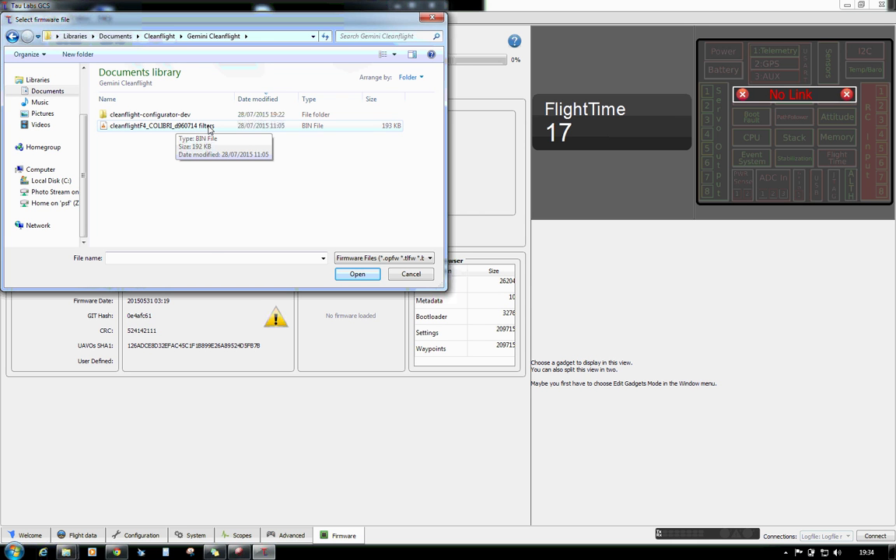
double_click(208, 127)
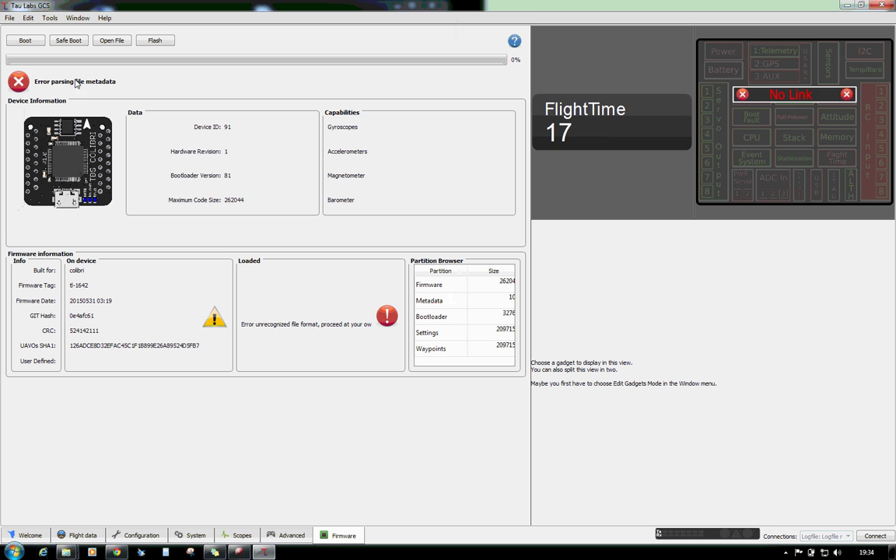
click(165, 43)
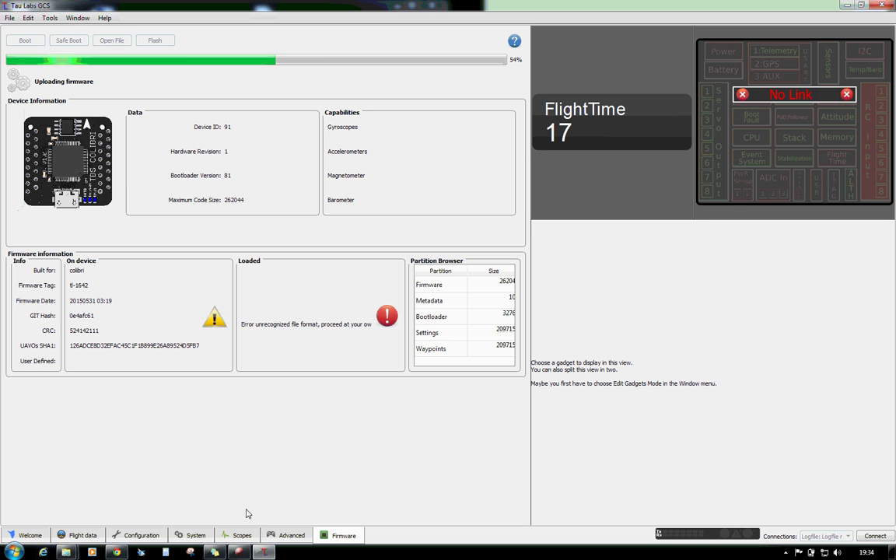
mouse_move(244, 552)
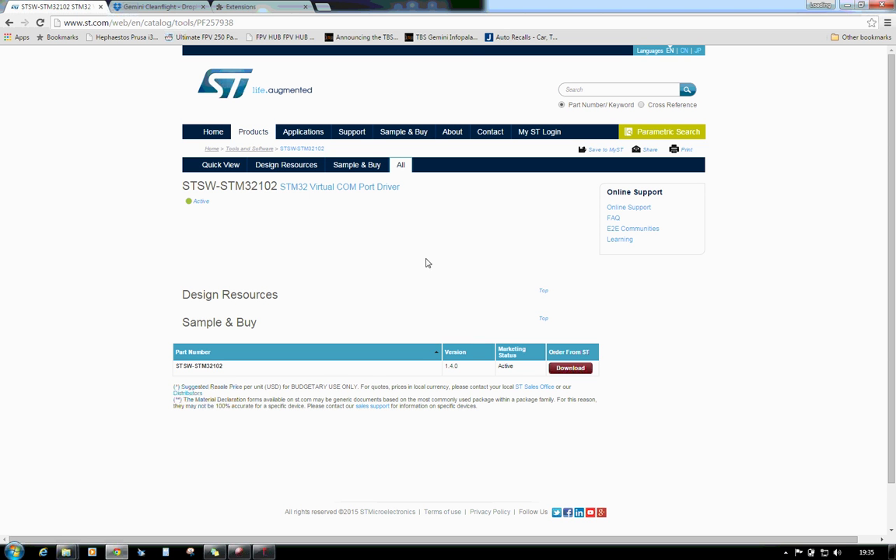
click(239, 552)
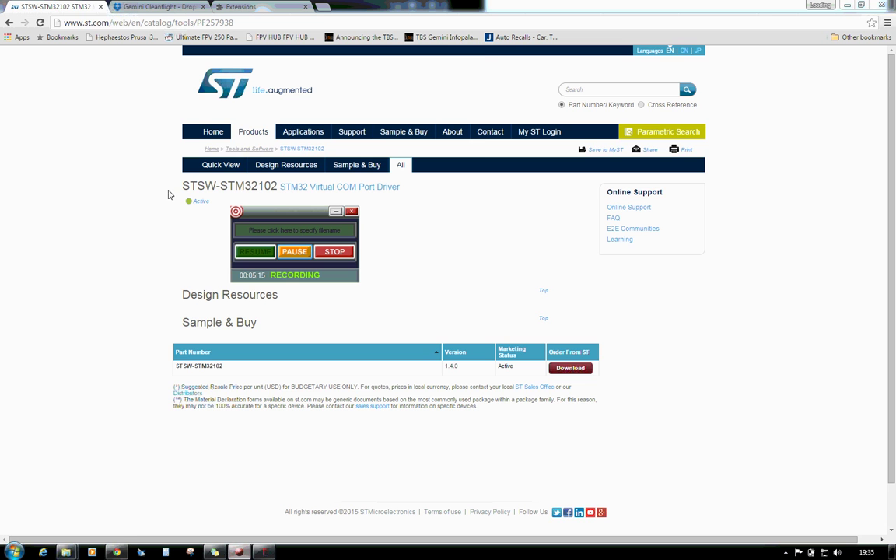
click(302, 253)
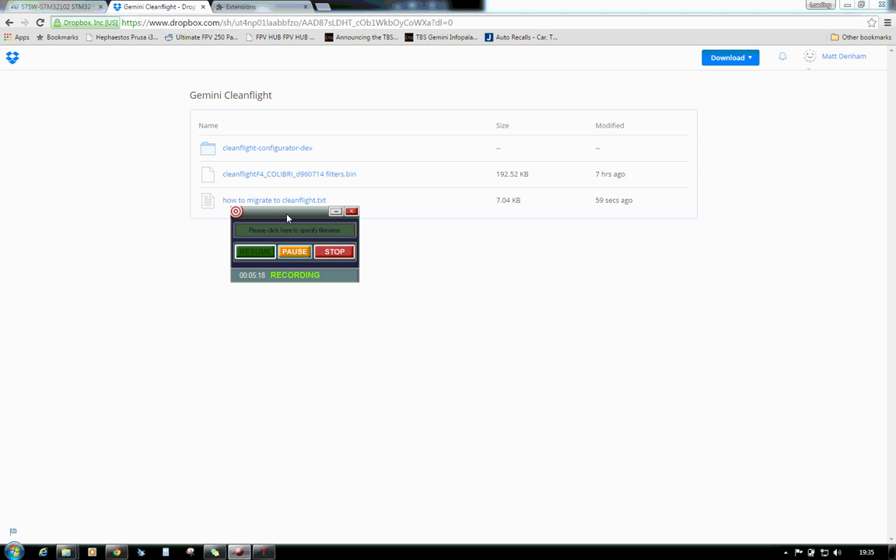
drag(287, 218, 293, 238)
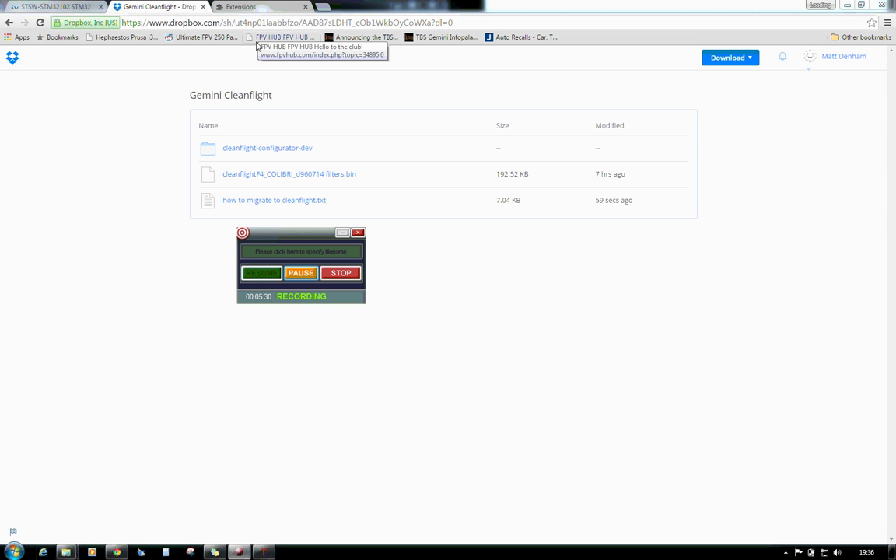
Step: Go to the Chrome extensions page and look through the browser's main menu without choosing a command
click(242, 7)
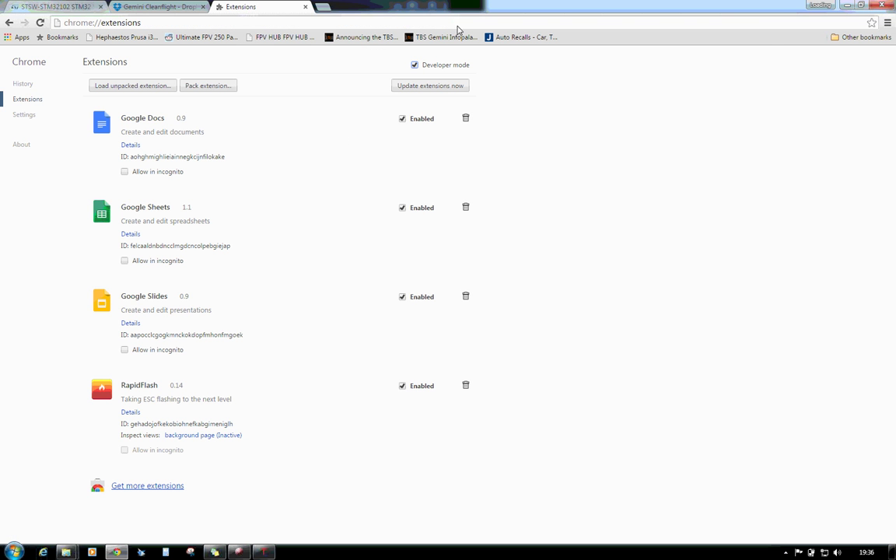
click(887, 22)
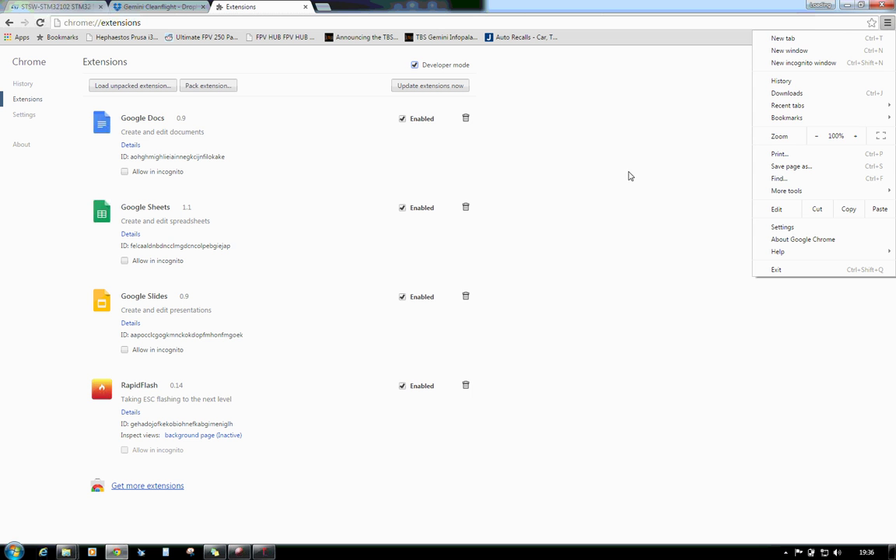
click(545, 183)
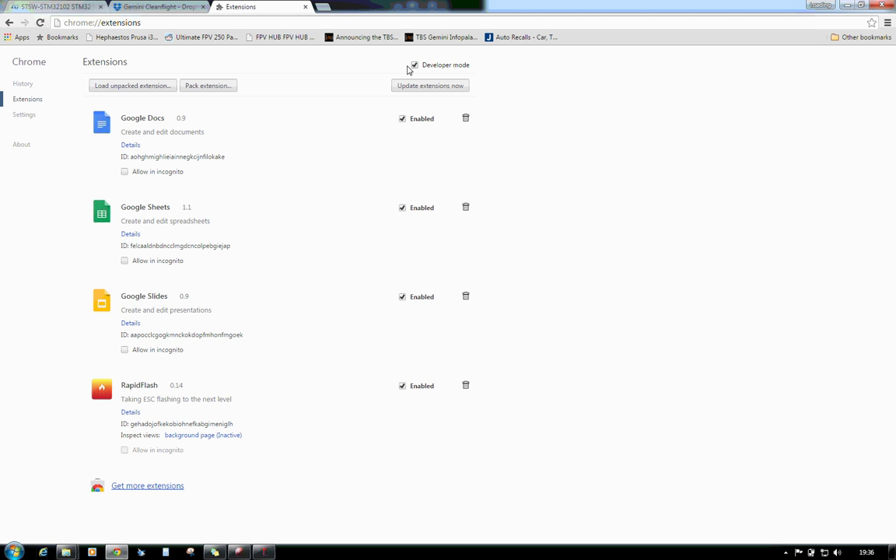
Step: Load the cleanflight-configurator-dev folder from Documents > Cleanflight > Gemini Cleanflight as an unpacked extension
click(161, 87)
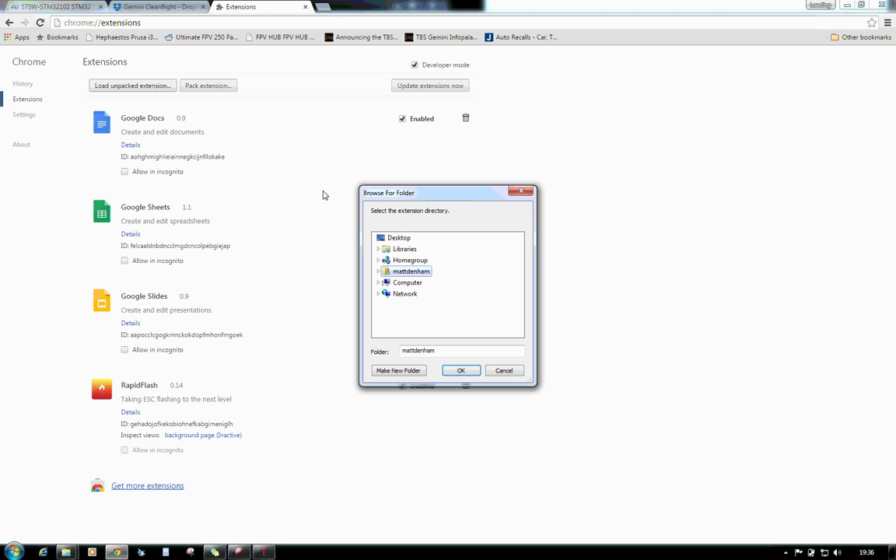
click(377, 271)
click(383, 316)
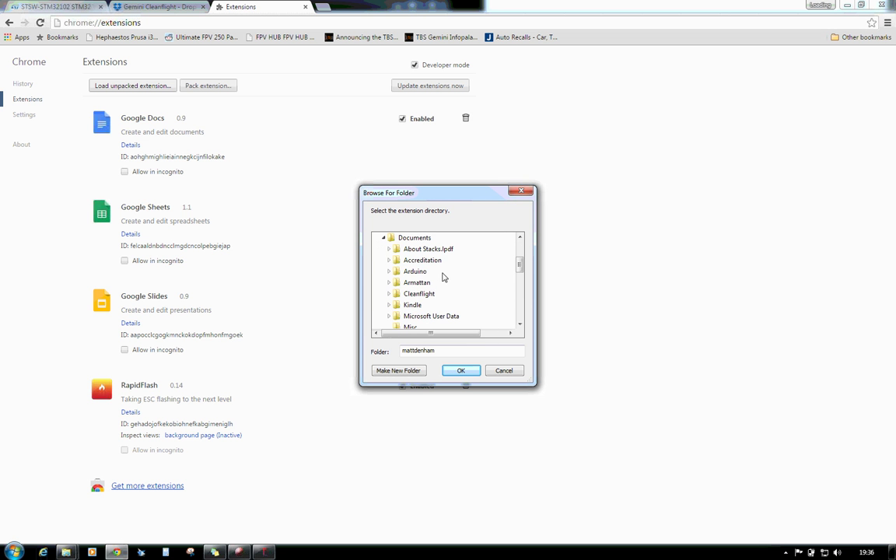
click(388, 293)
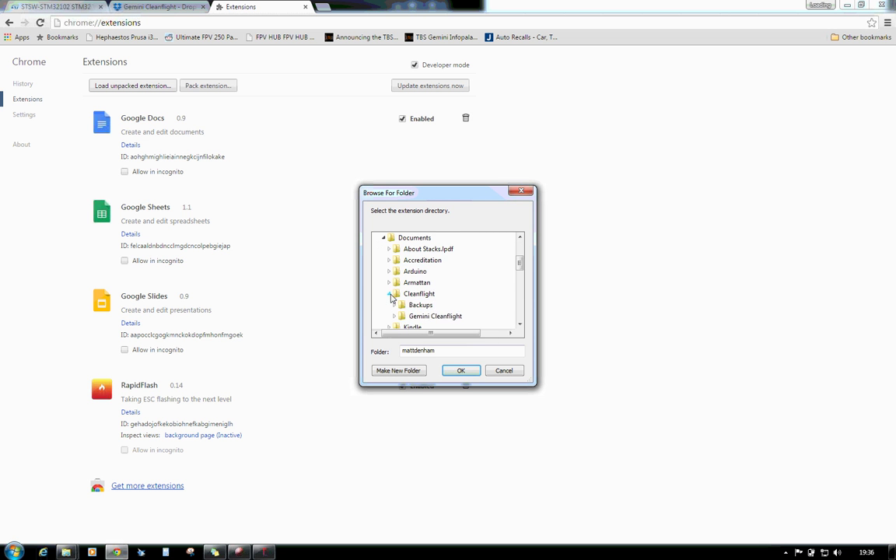
click(427, 315)
scroll(441, 304, up, 1)
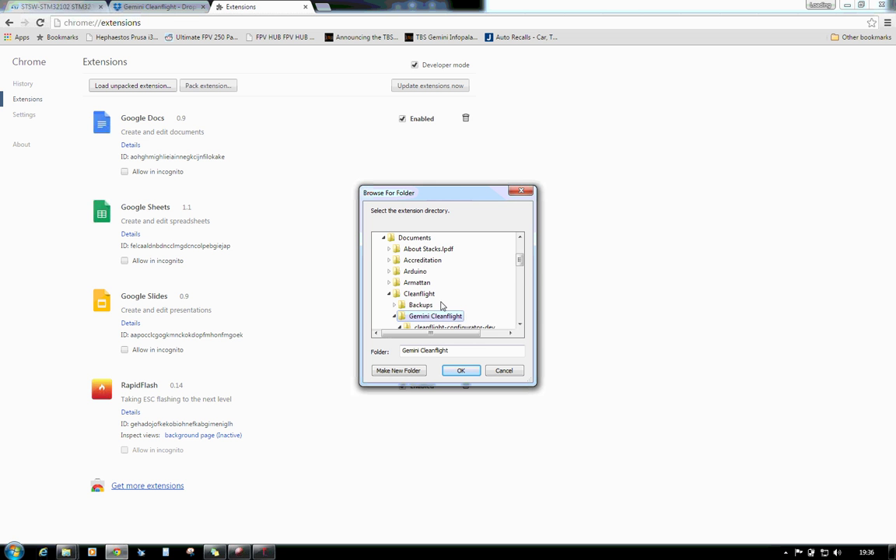
scroll(444, 300, down, 2)
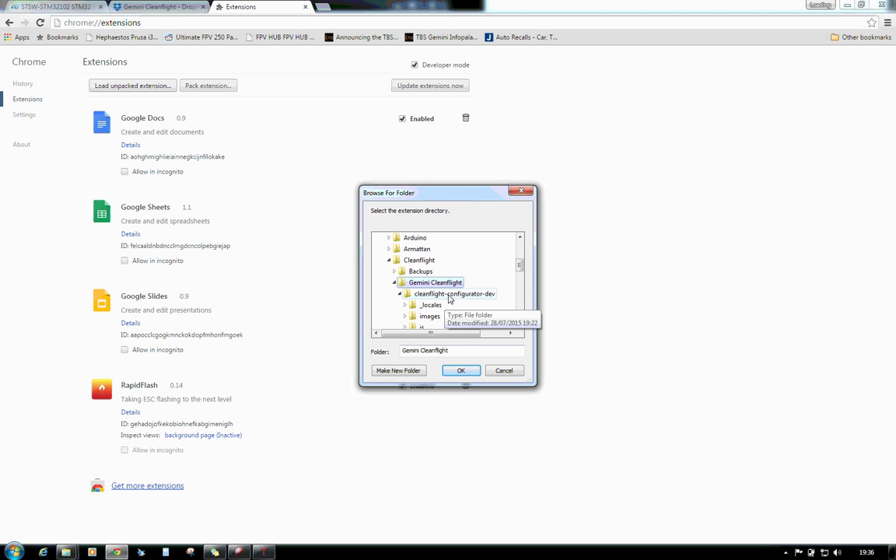
scroll(449, 299, down, 1)
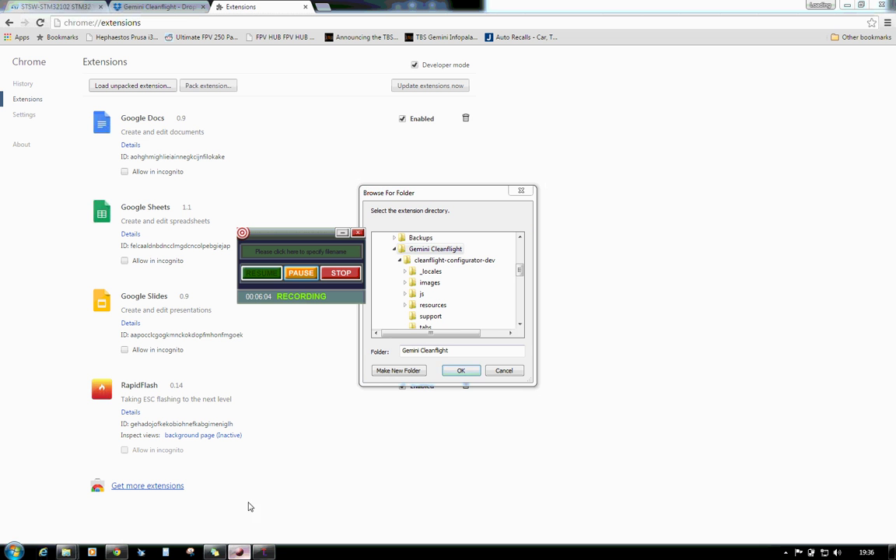
click(452, 262)
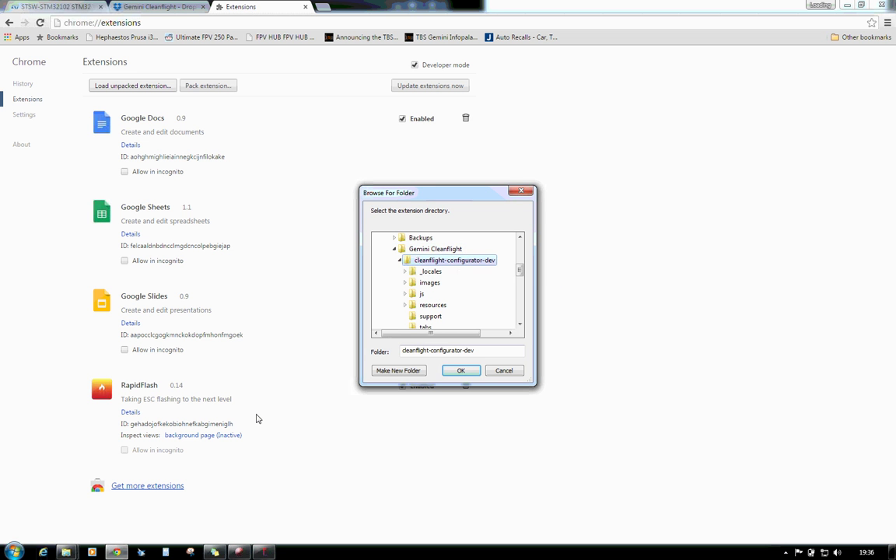
click(235, 551)
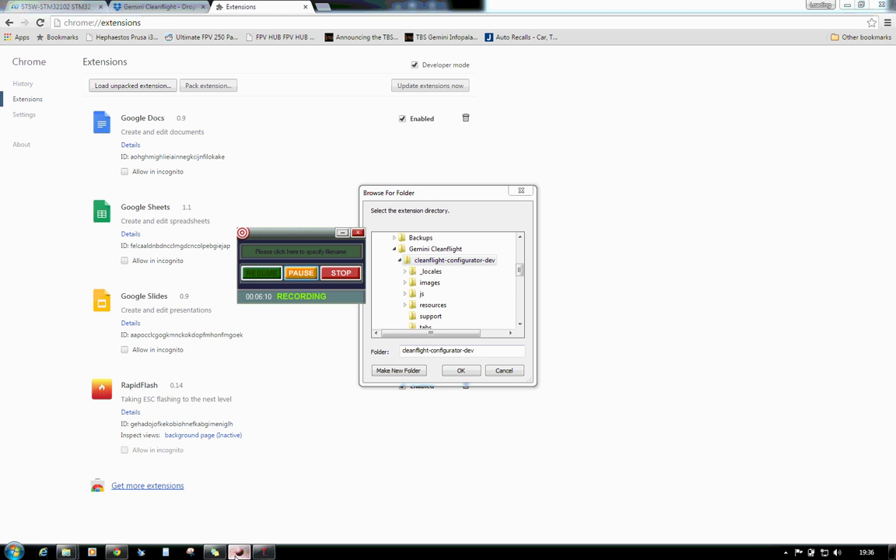
click(460, 371)
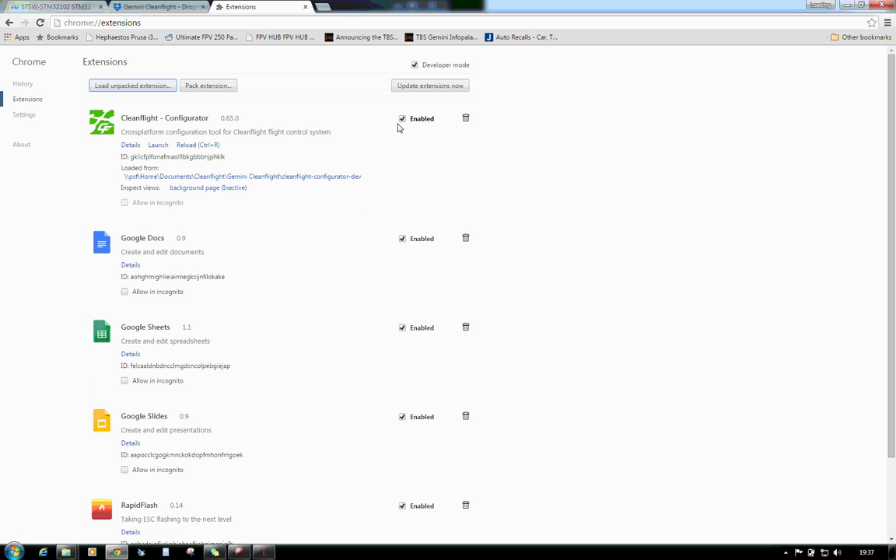
Step: Find Cleanflight - Configurator with the Windows program search, launch it, and maximize its window
click(14, 552)
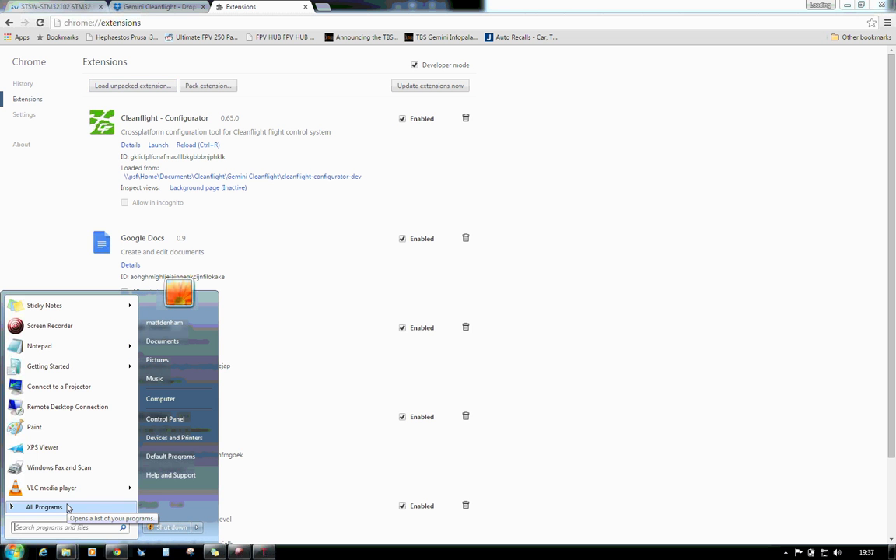
text(CLEANFL)
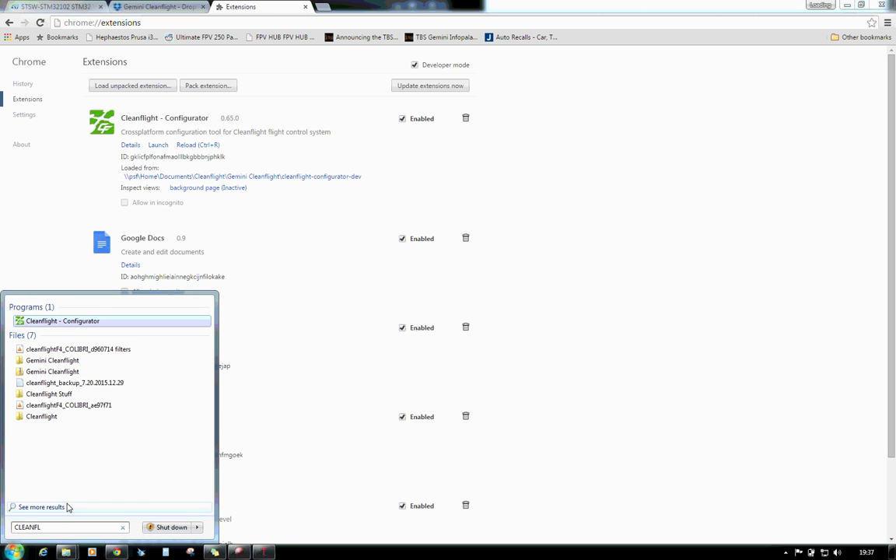
click(75, 321)
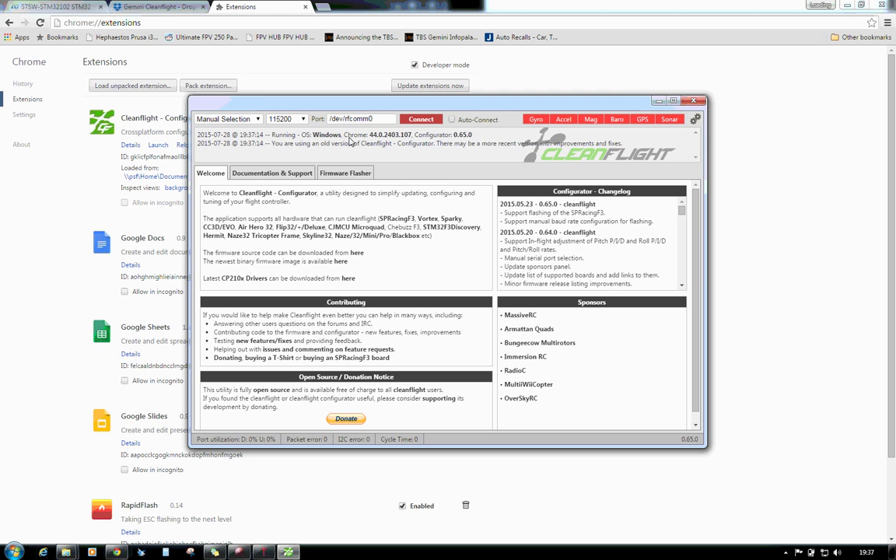
double_click(314, 99)
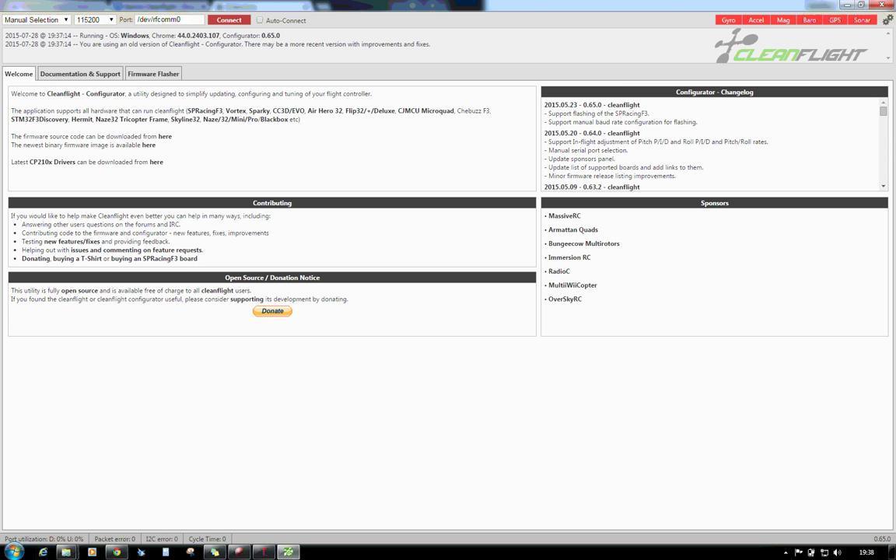
Step: Connect to the flight controller on COM3 at 115200 baud and calibrate its accelerometer
click(239, 552)
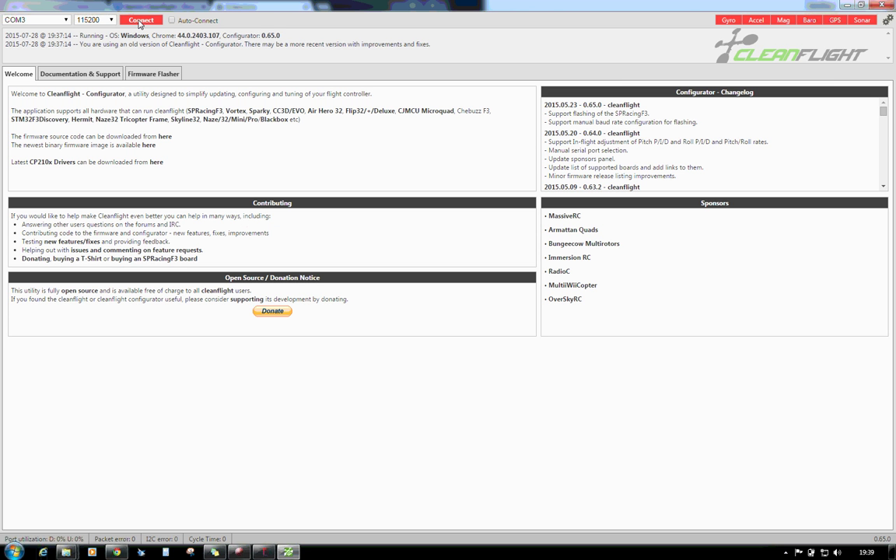
click(140, 21)
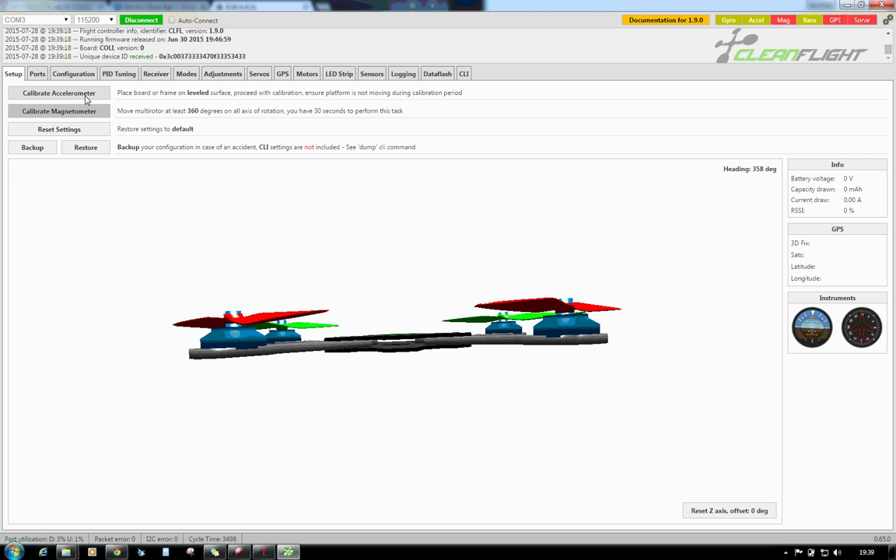
click(87, 99)
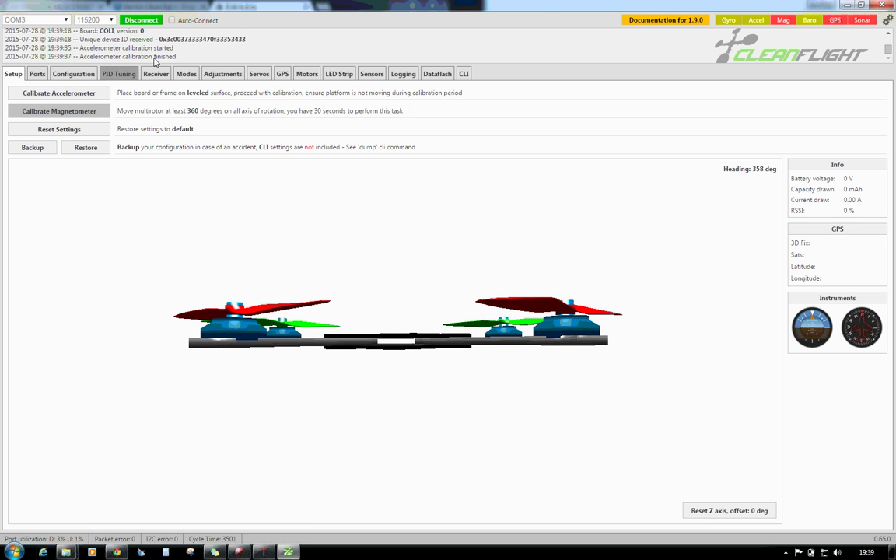
Step: Open the CLI, then the "how to migrate to cleanflight" text file, and copy its command block from "mixer HEX6X" through "save"
click(463, 74)
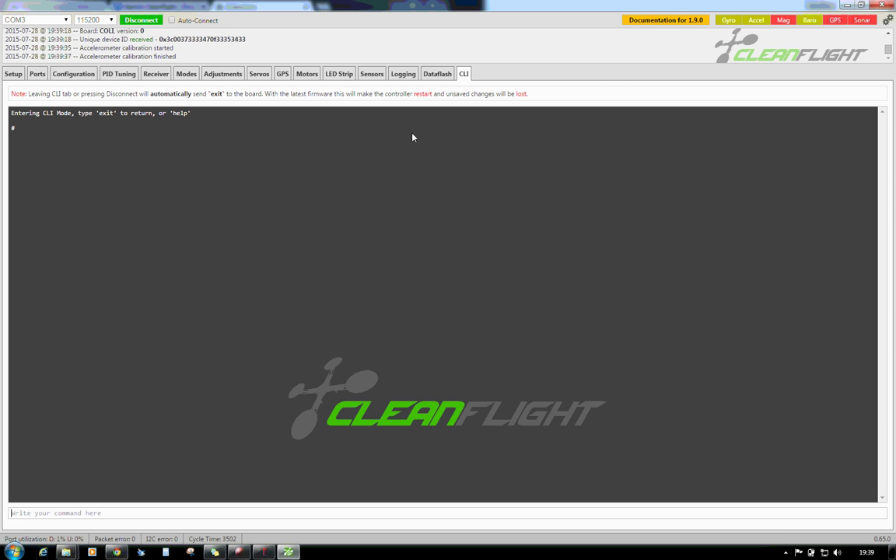
mouse_move(66, 550)
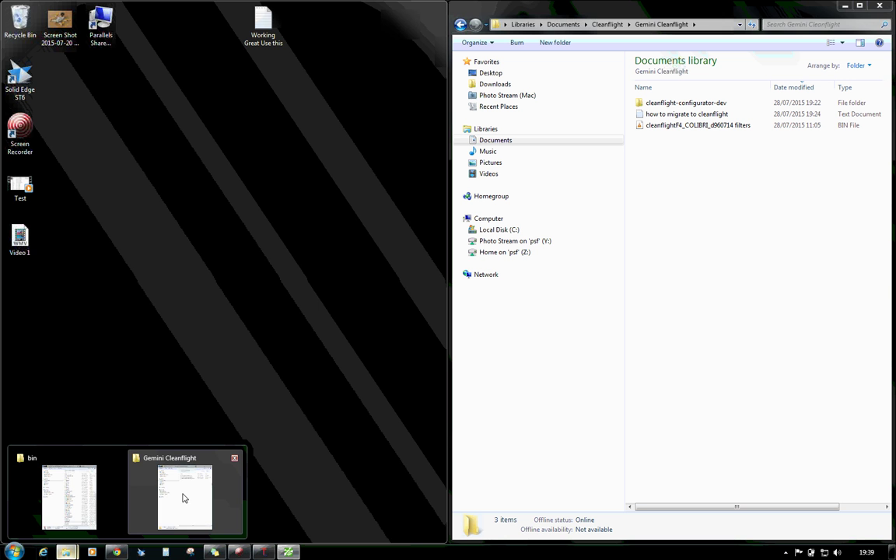
click(173, 500)
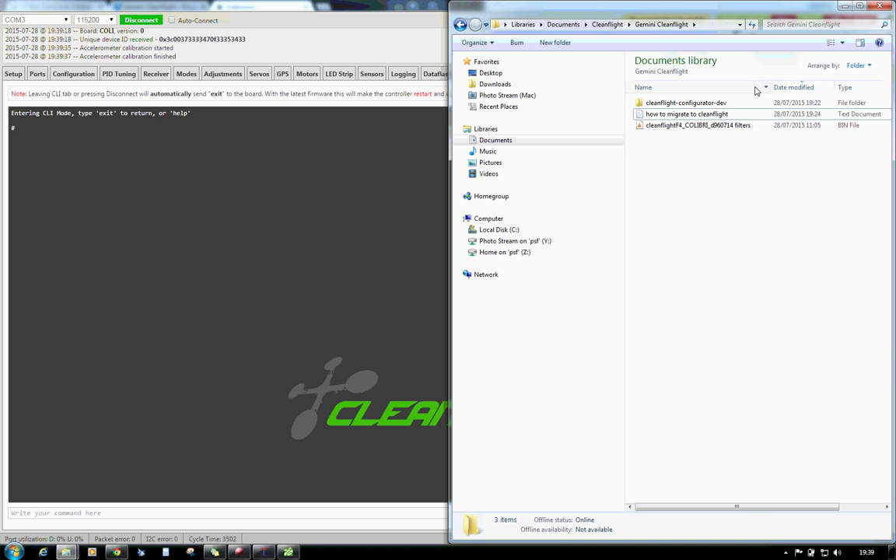
double_click(700, 118)
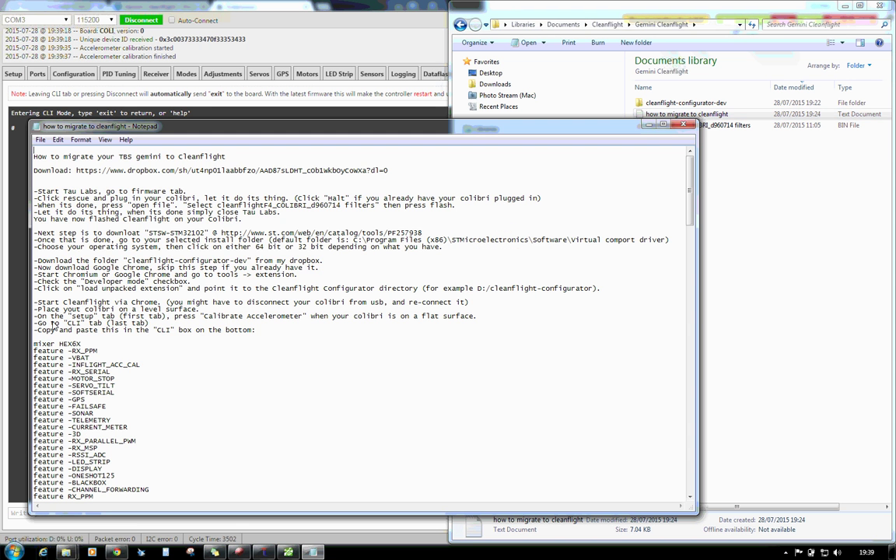
drag(33, 344, 130, 380)
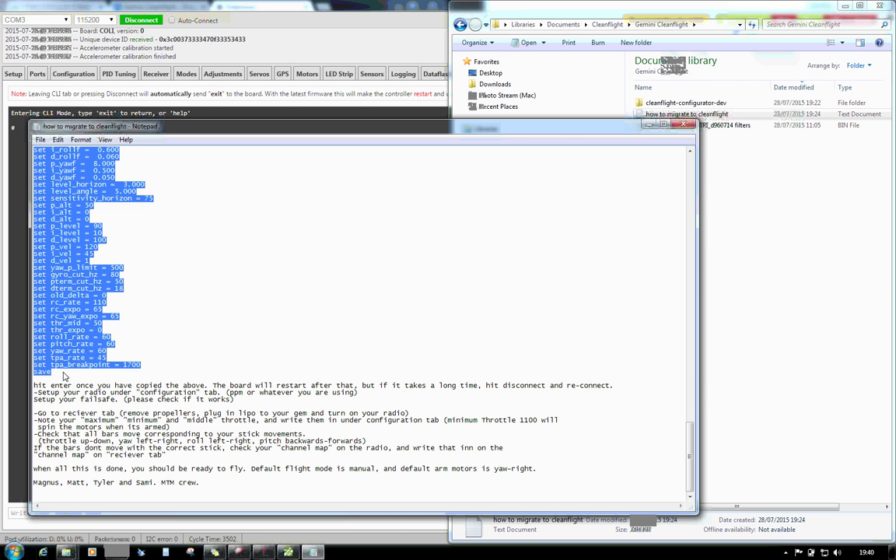
Step: Run the copied command block in the CLI through "save", and reconnect the board on COM3 at 115200 baud
click(12, 299)
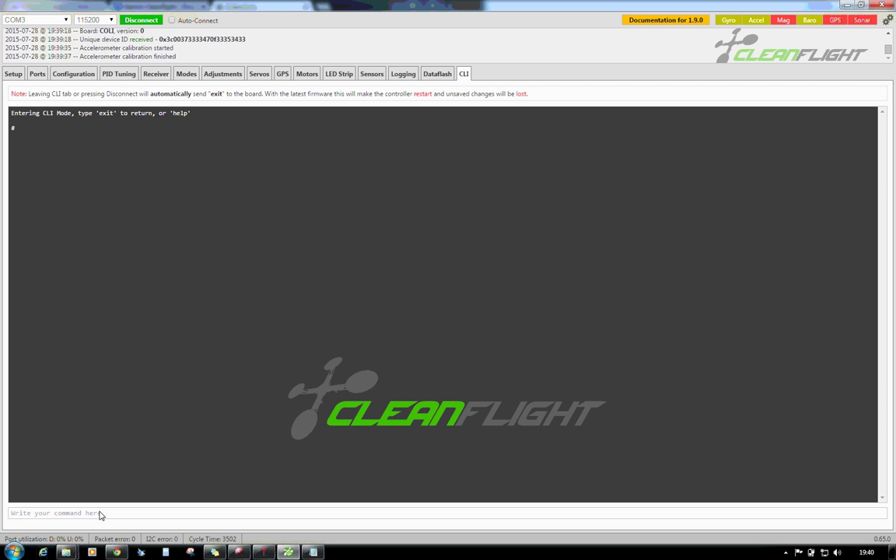
text(save)
key(Return)
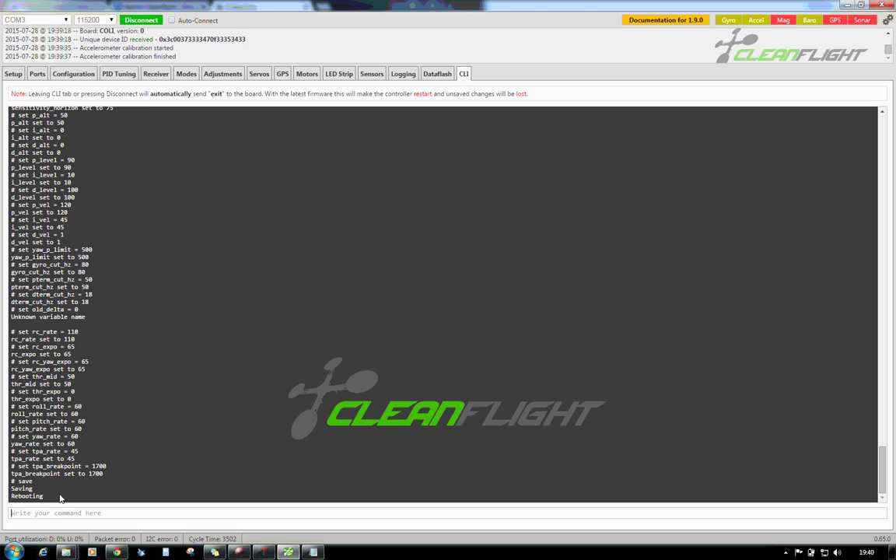
click(143, 20)
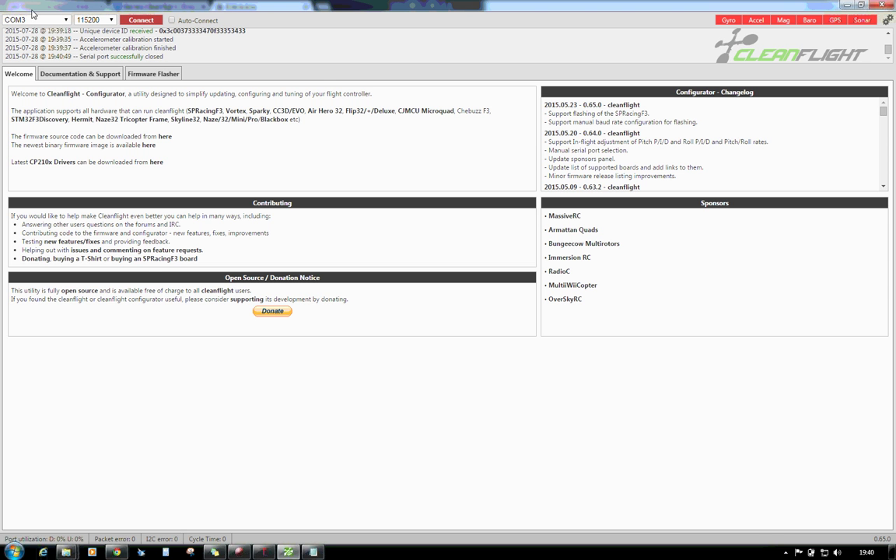
click(145, 21)
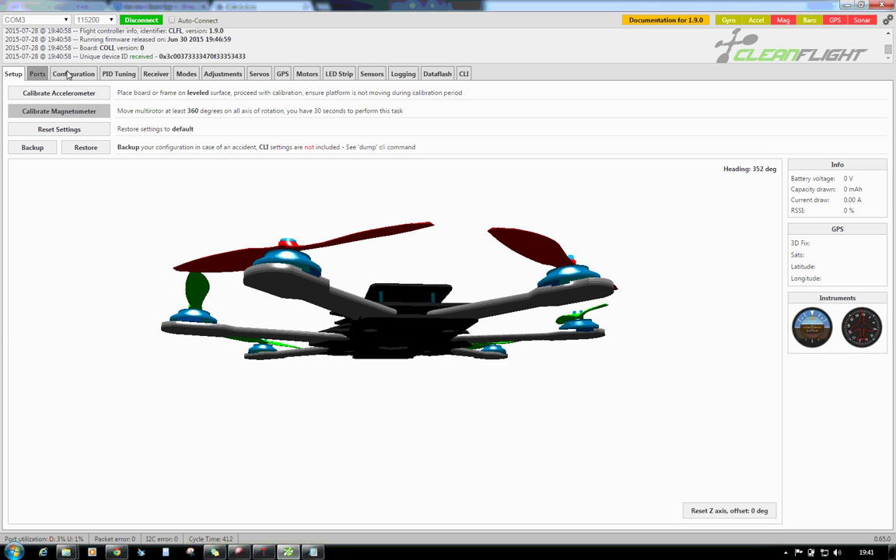
Step: Set the receiver's Channel Map to TAER1234 and save it
click(150, 73)
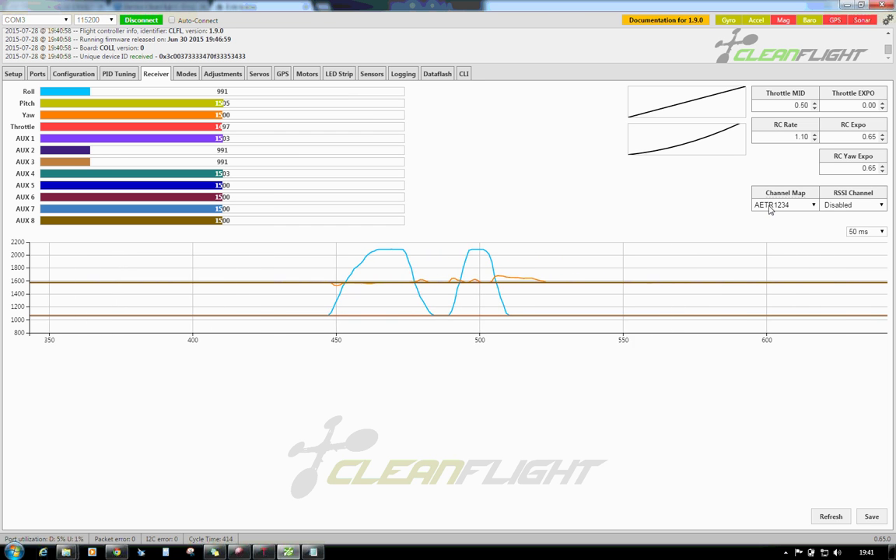
drag(770, 208, 755, 207)
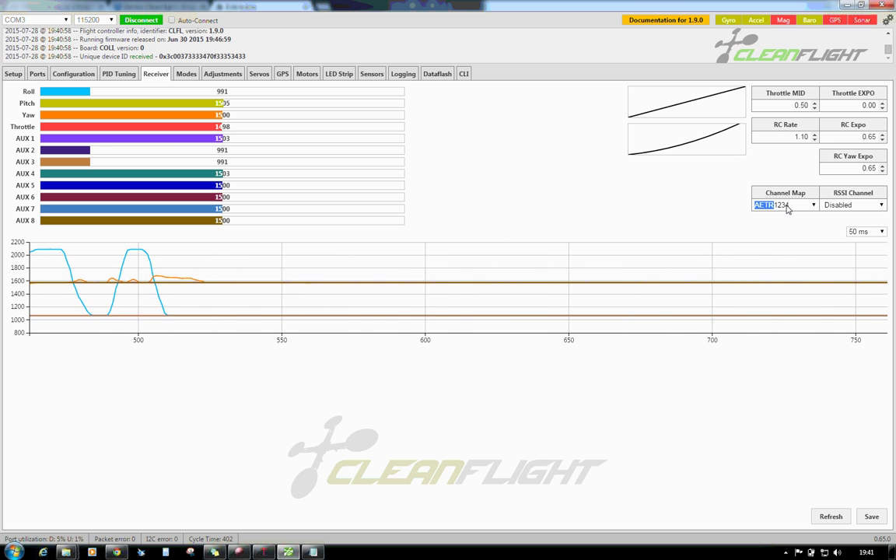
text(TAER)
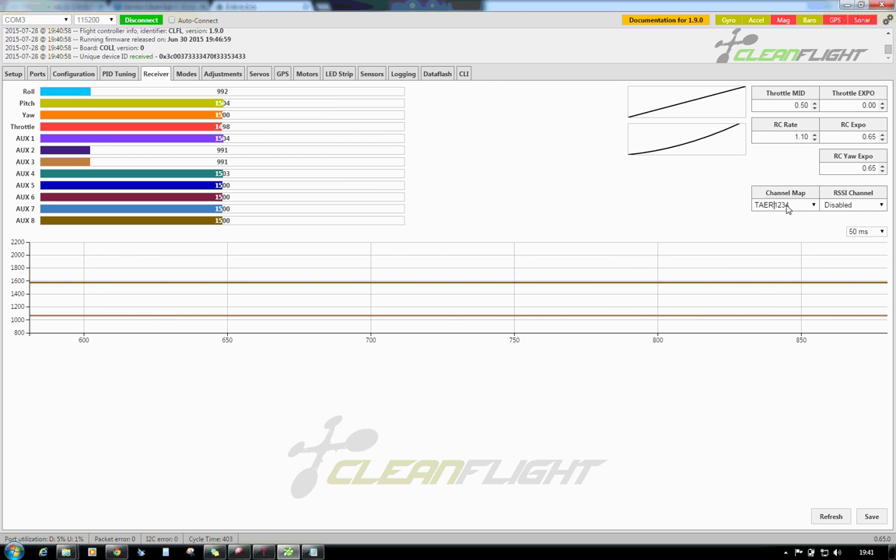
click(869, 517)
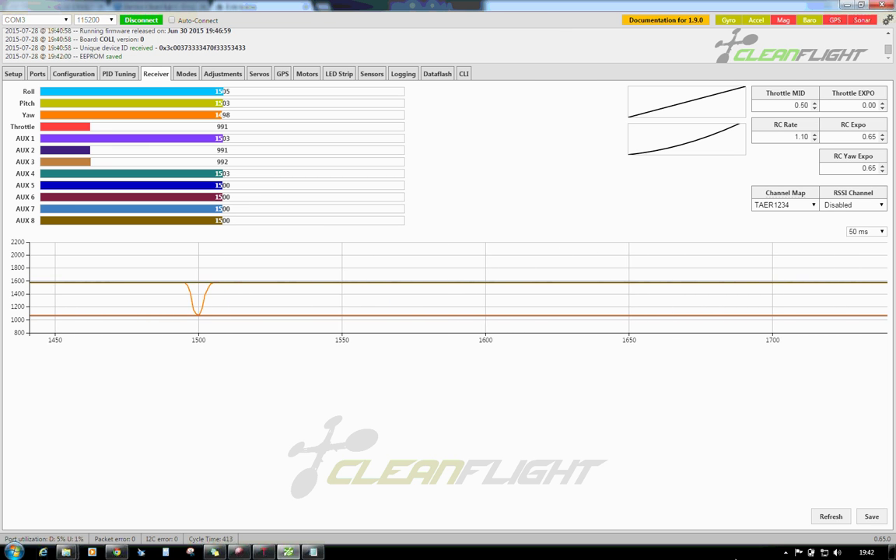
mouse_move(248, 554)
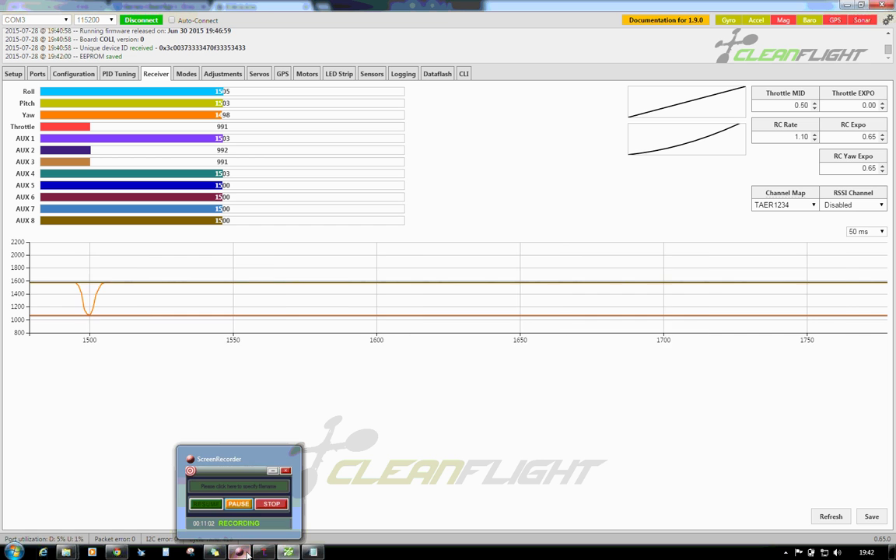
click(210, 459)
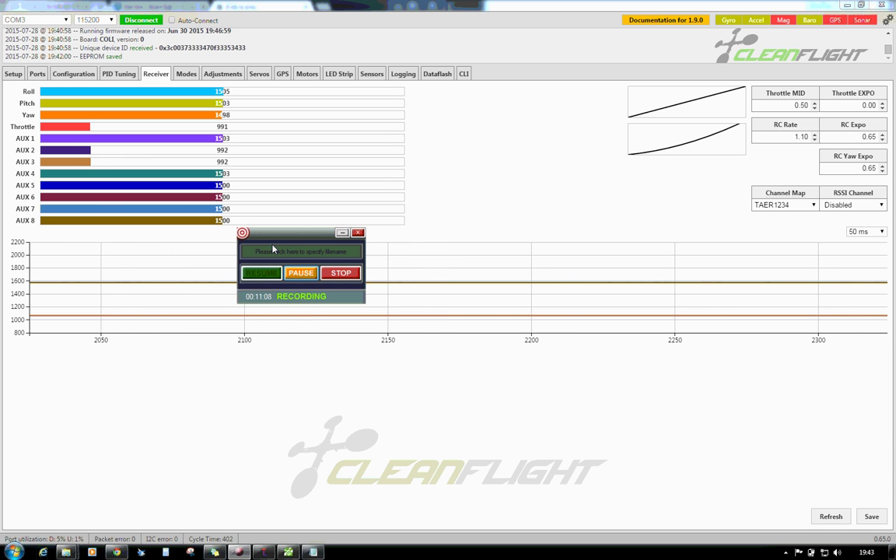
Step: Set the Minimum Throttle to 991 in the board configuration, and save and reboot
click(88, 75)
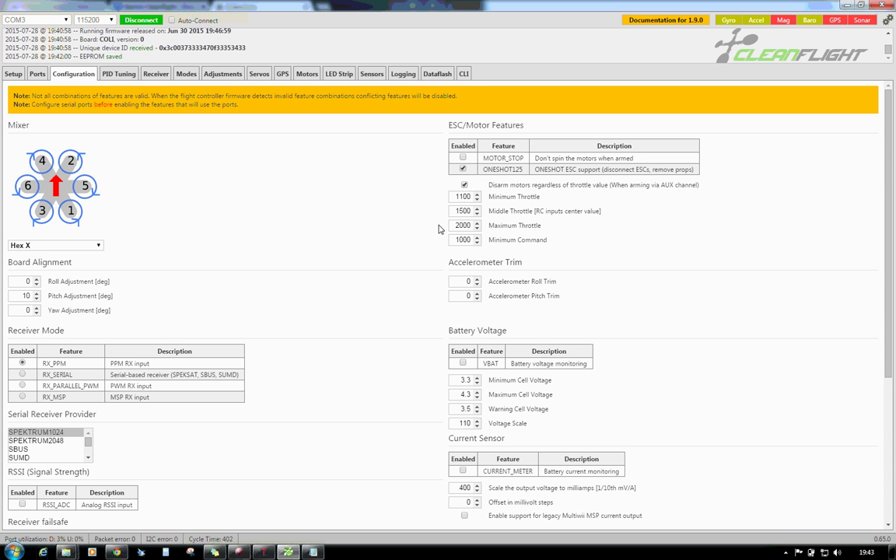
drag(459, 201, 481, 206)
text(991)
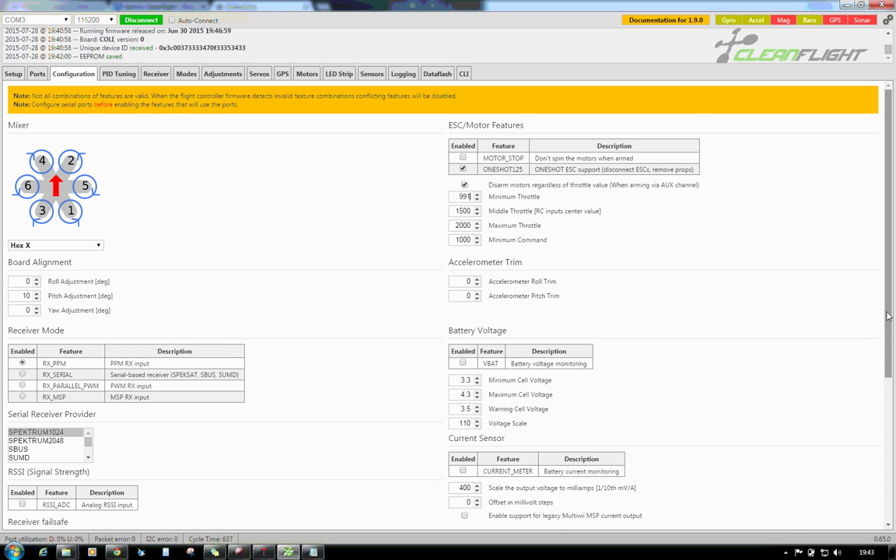
drag(888, 379, 887, 505)
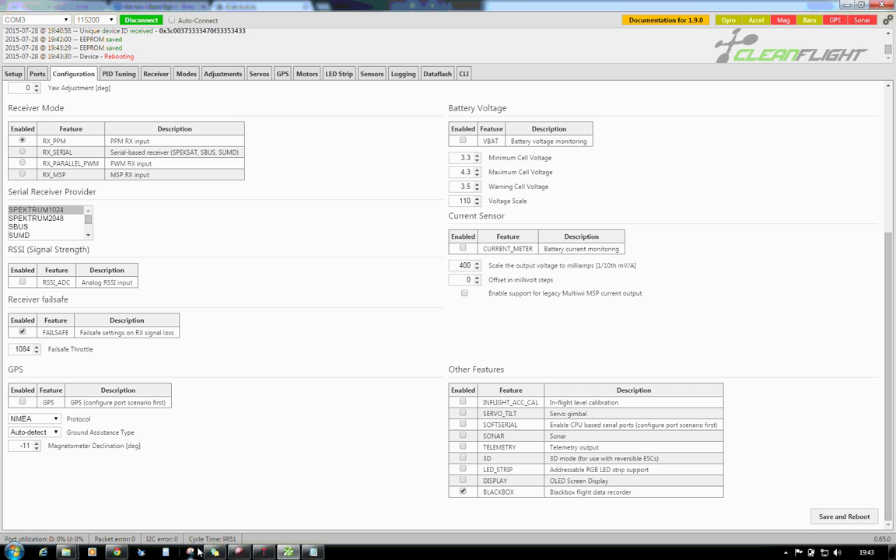
click(238, 551)
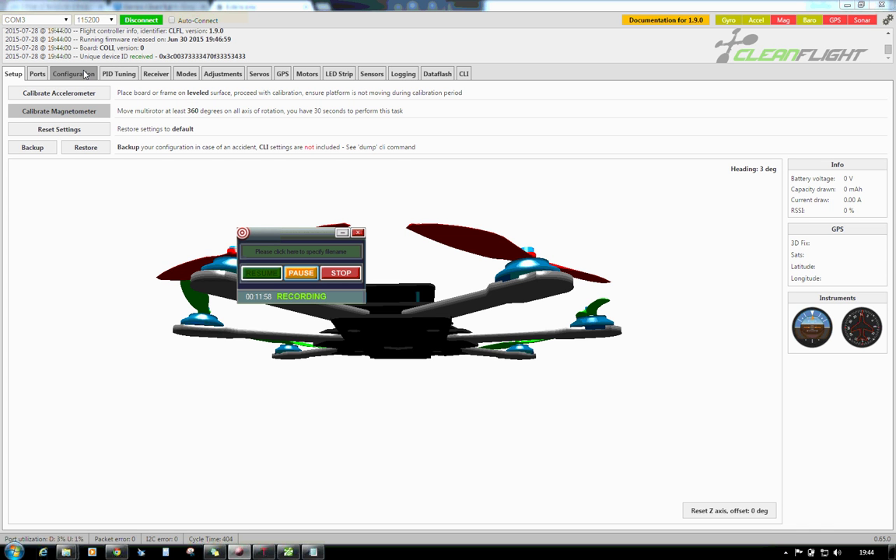
Step: Review the board configuration down to Other Features, the PID tuning values and rates, the receiver channels and the mode assignments
click(74, 73)
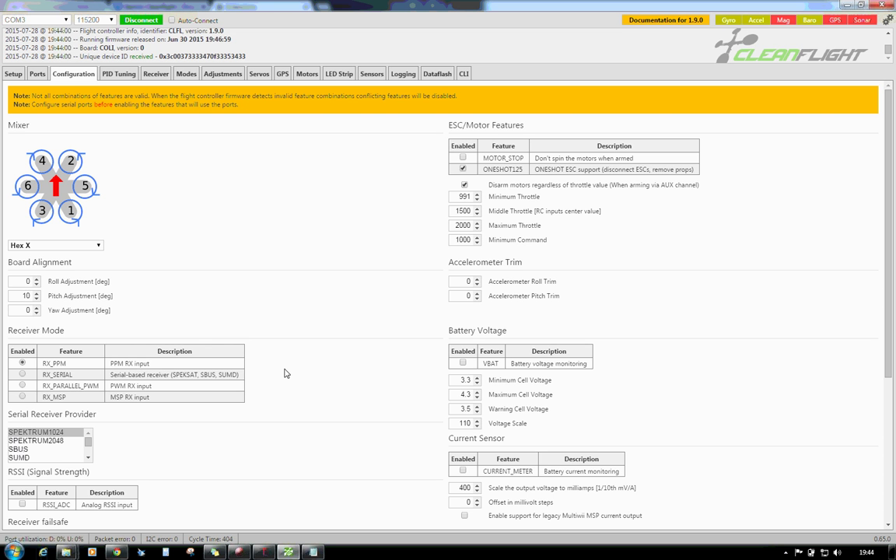
scroll(360, 361, down, 3)
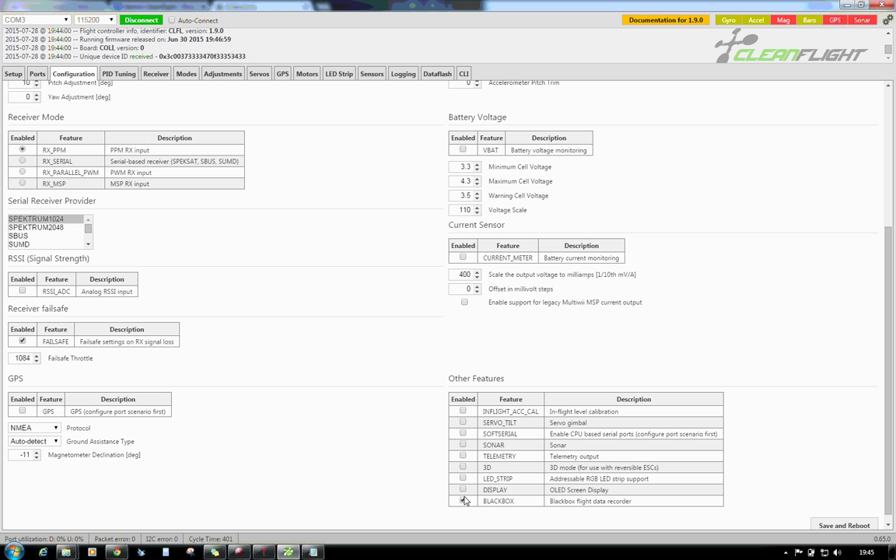
click(239, 552)
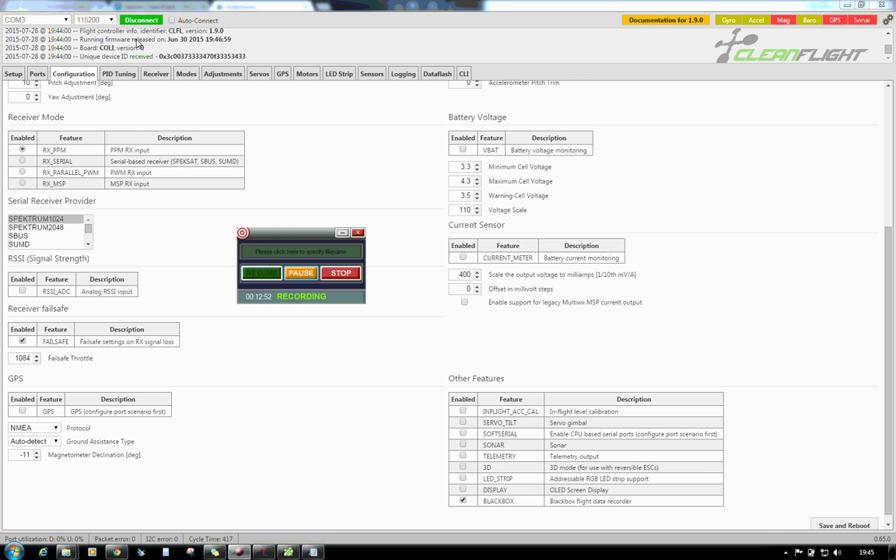
click(131, 74)
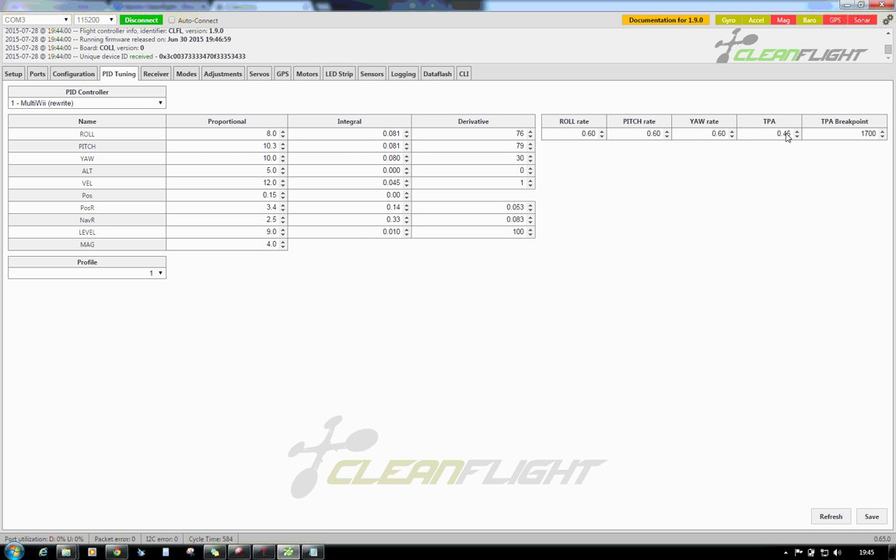
click(153, 74)
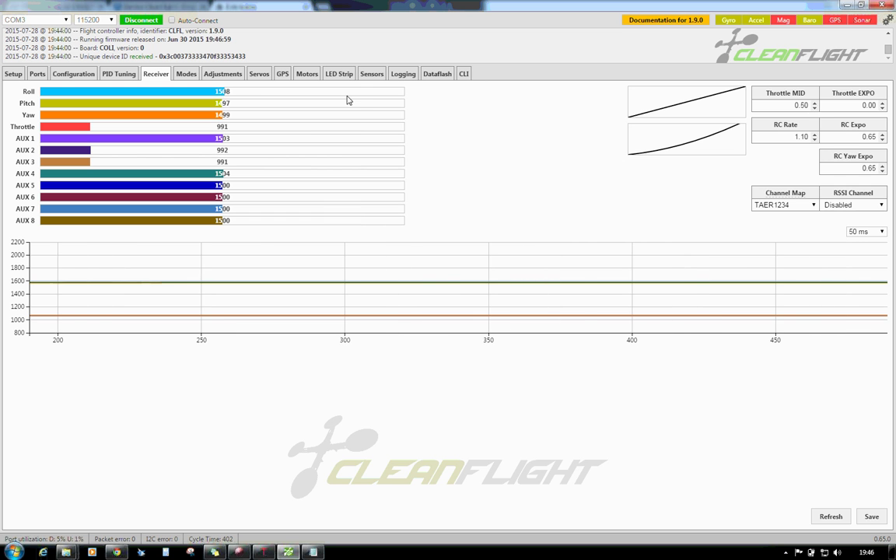
click(186, 74)
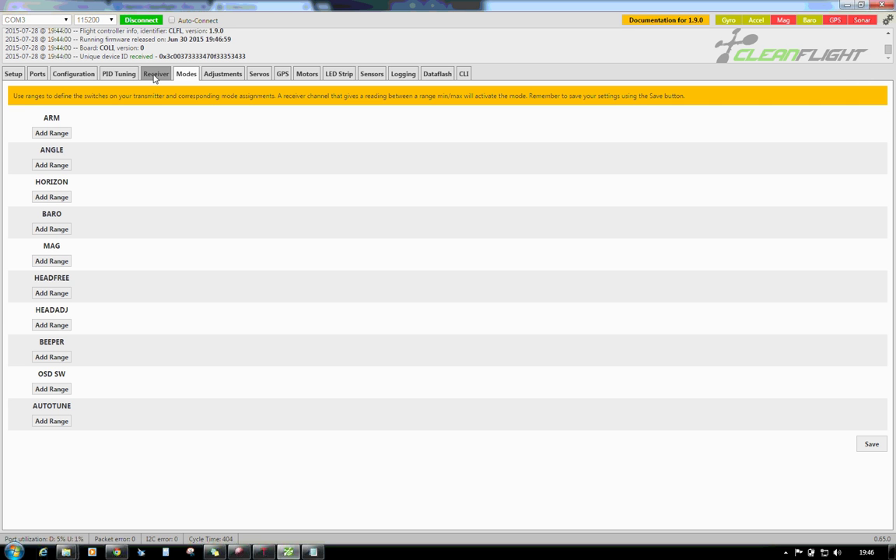
click(155, 75)
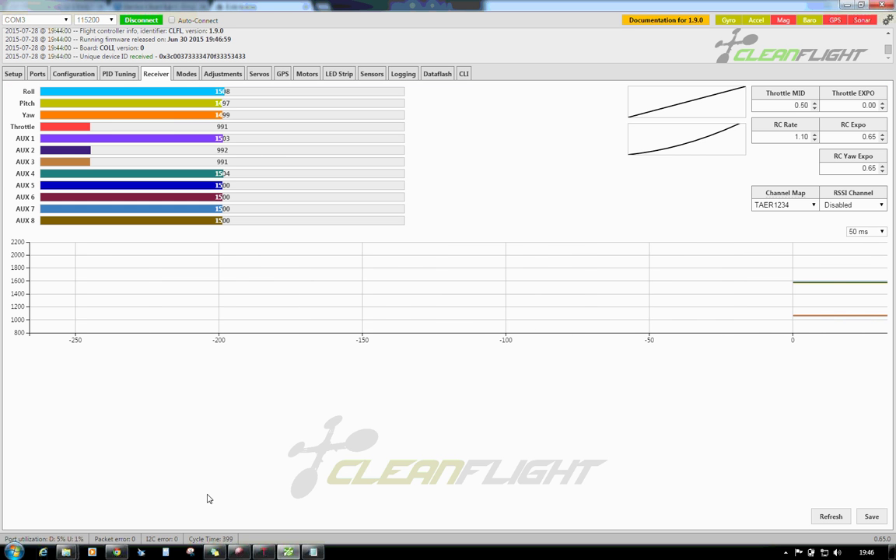
click(238, 551)
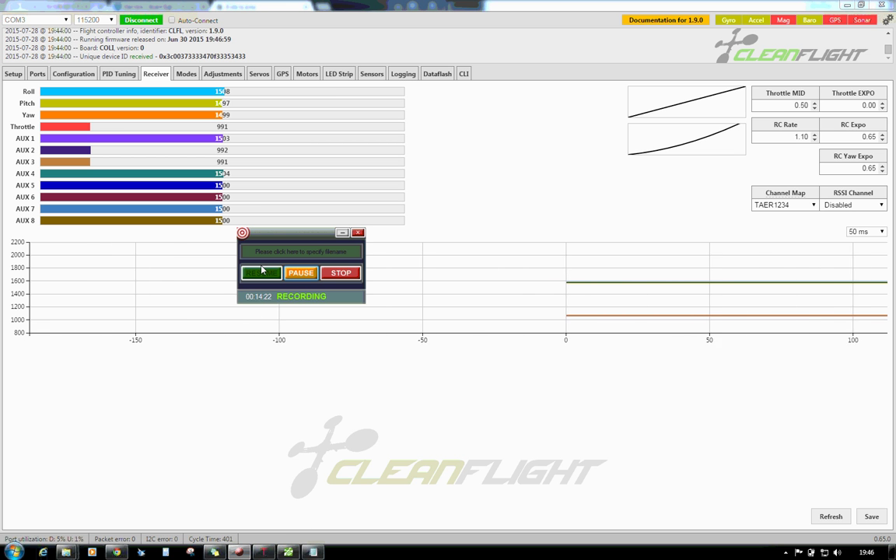